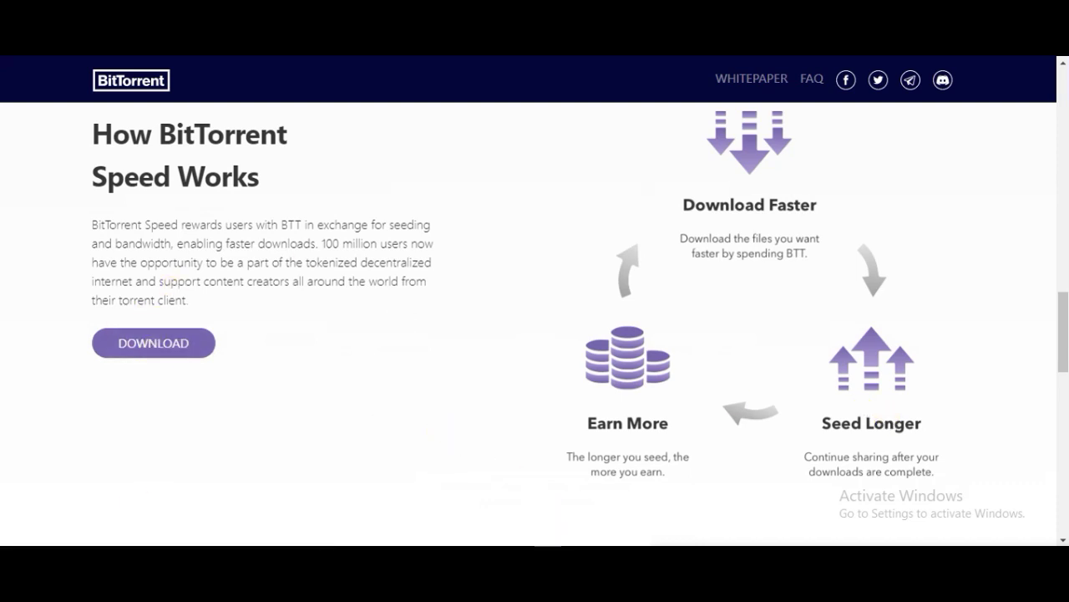
- Switch to µTorrent, open BitTorrent Speed, and look over its Dashboard and Wallet pages
click(557, 545)
drag(514, 104, 678, 95)
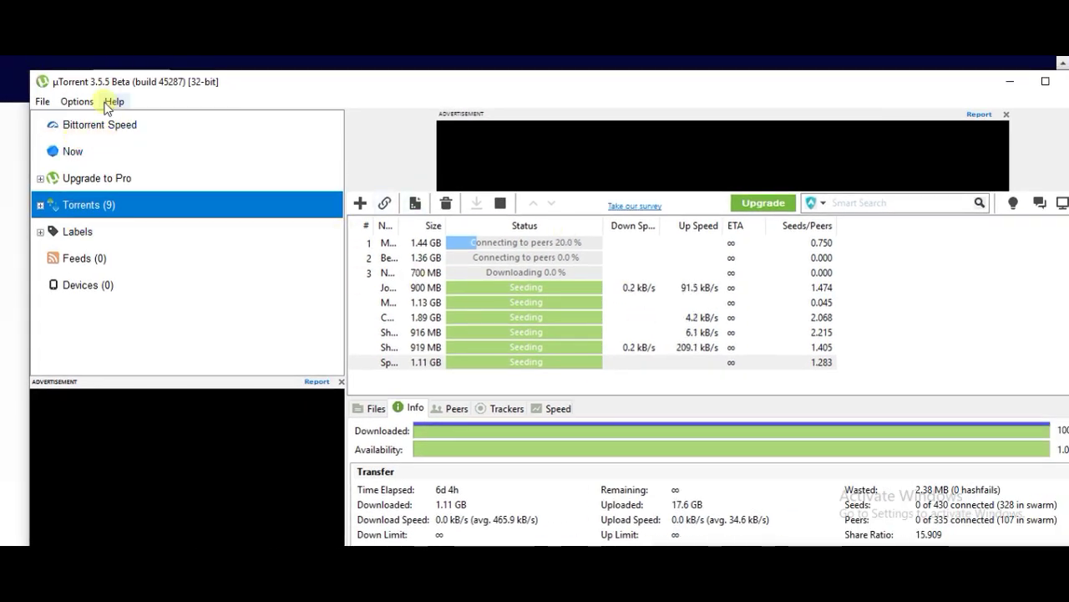
click(123, 140)
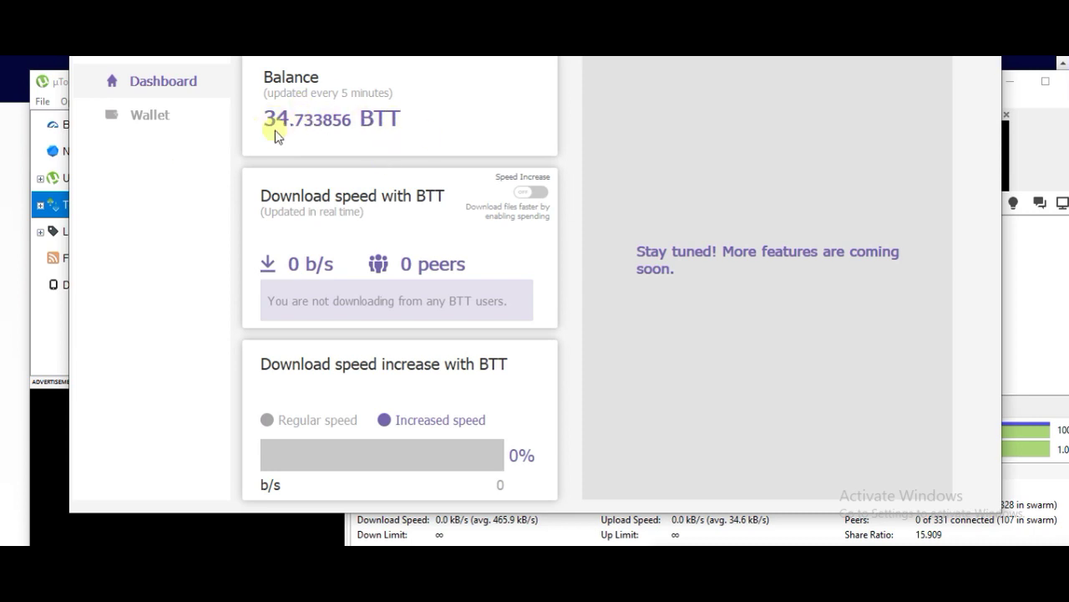
click(143, 116)
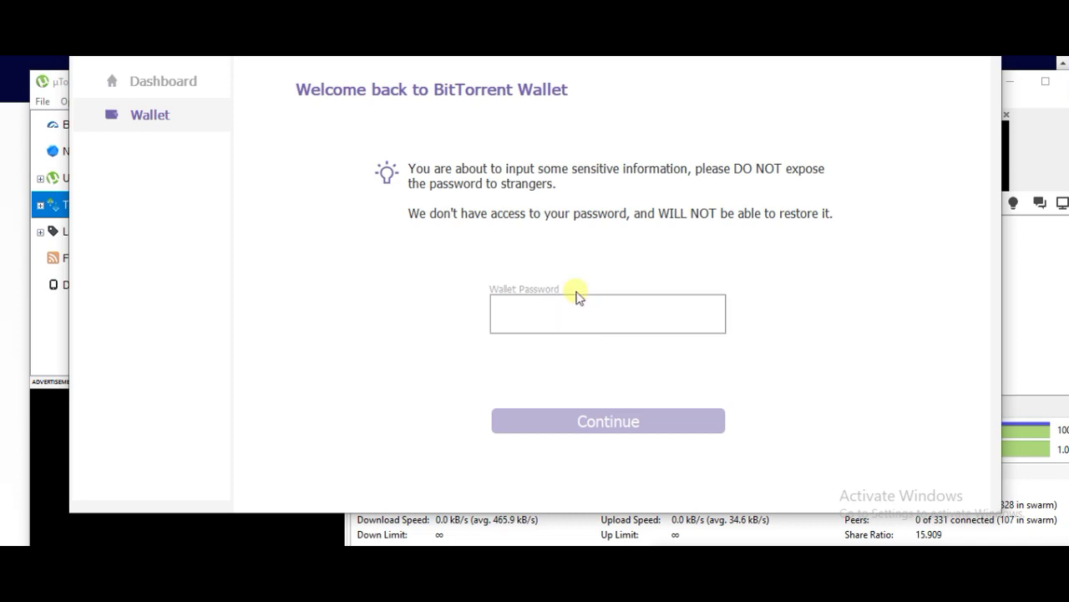
click(159, 84)
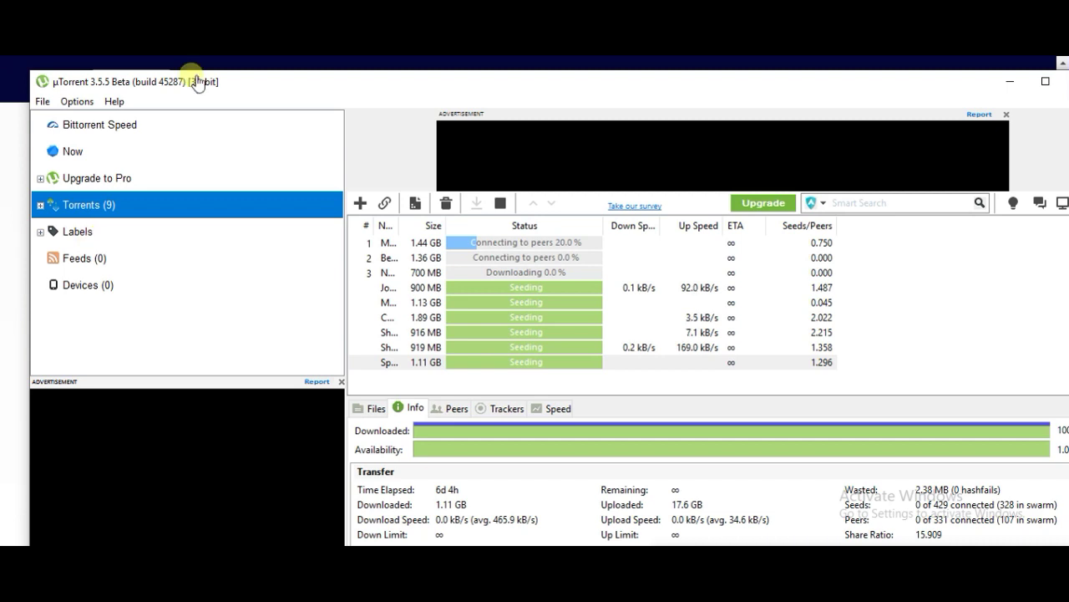
click(142, 136)
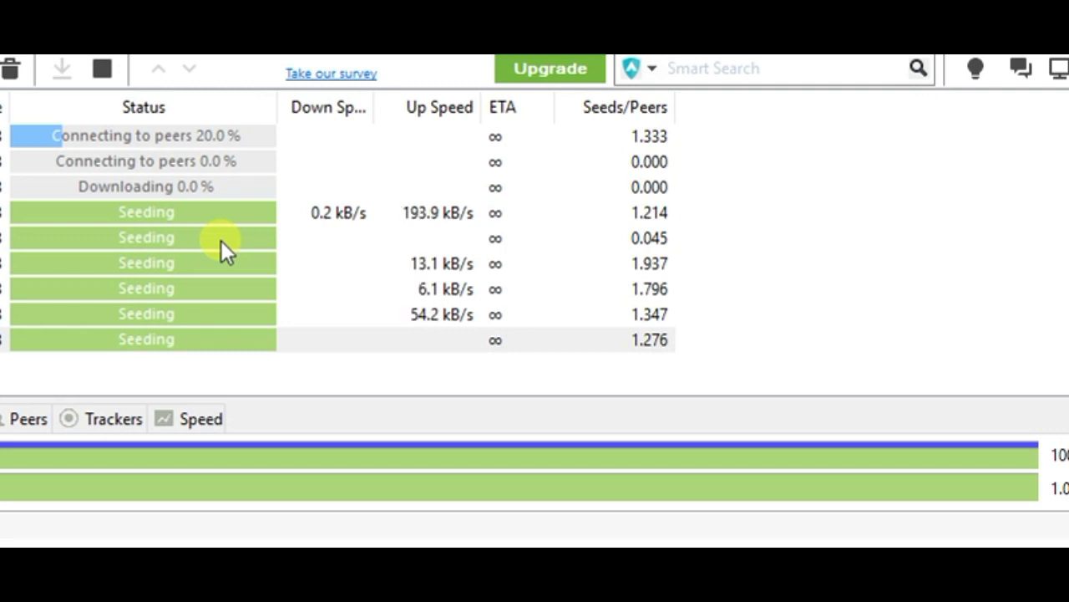
- Select the 700 MB torrent, then turn Speed Increase on and off again in the BitTorrent Speed dashboard
right_click(107, 185)
click(27, 199)
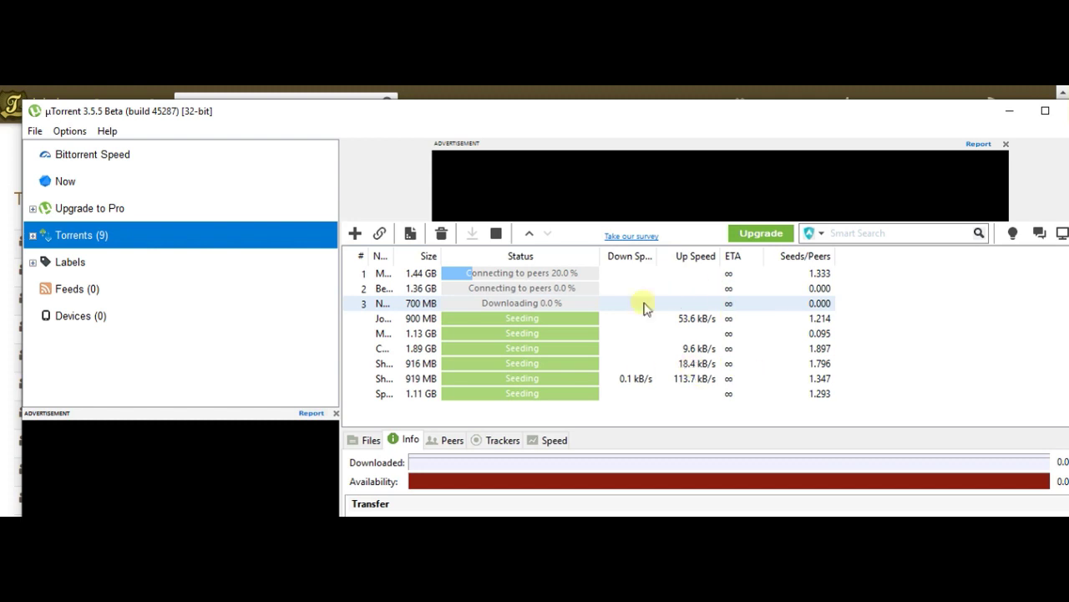
click(106, 167)
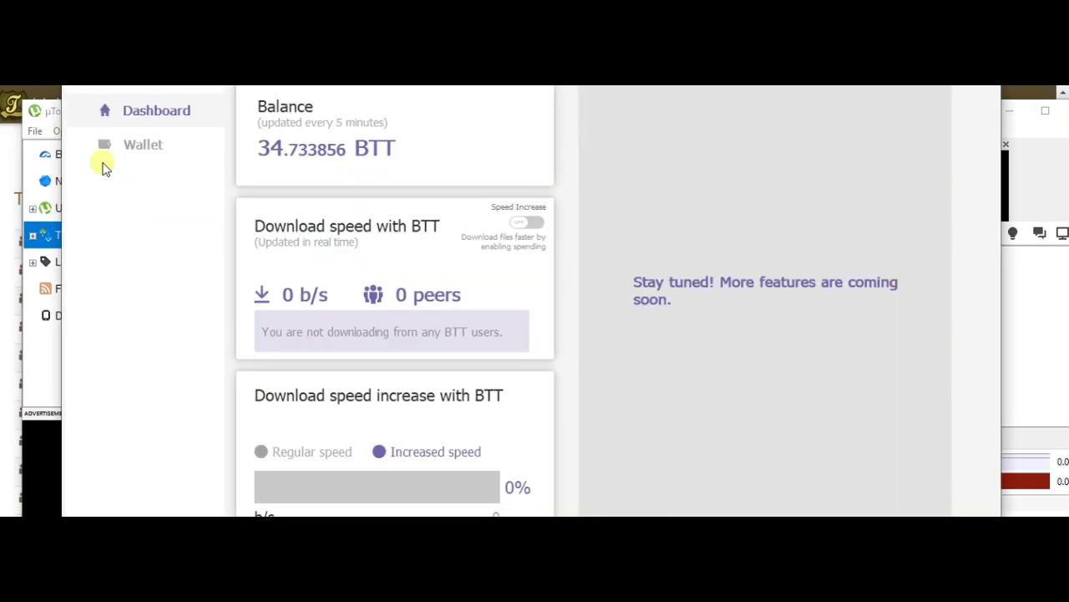
click(526, 223)
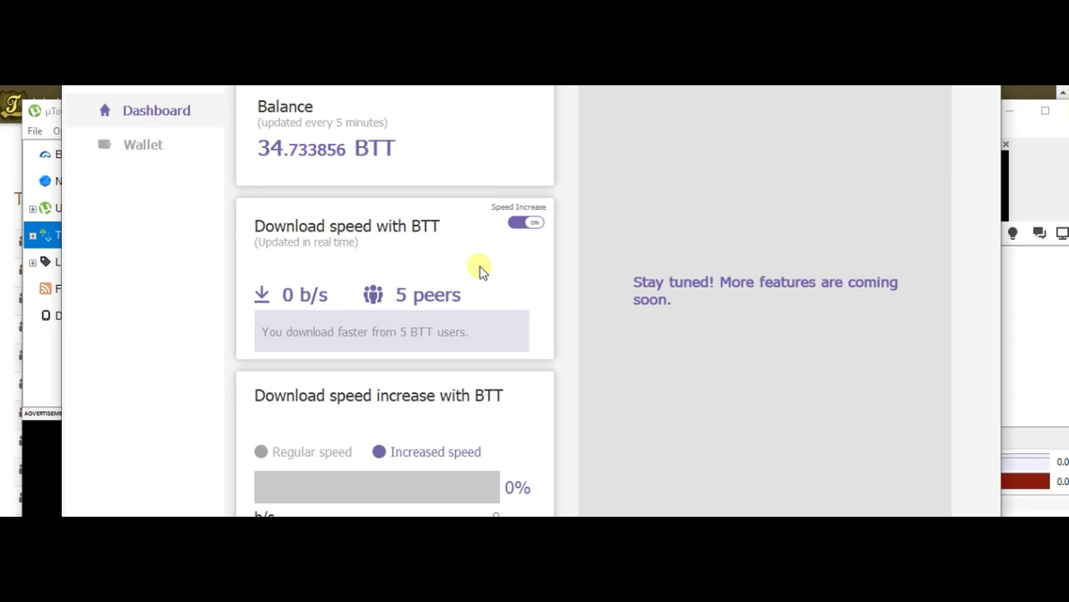
click(533, 226)
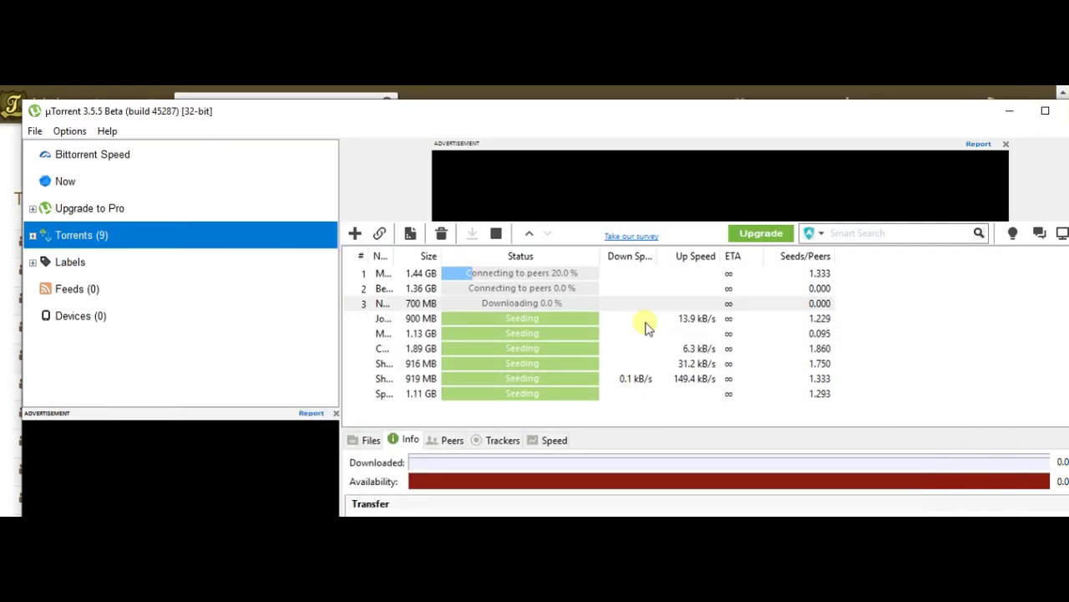
- Stop the 900 MB seeding torrent and start it again
right_click(562, 324)
click(589, 343)
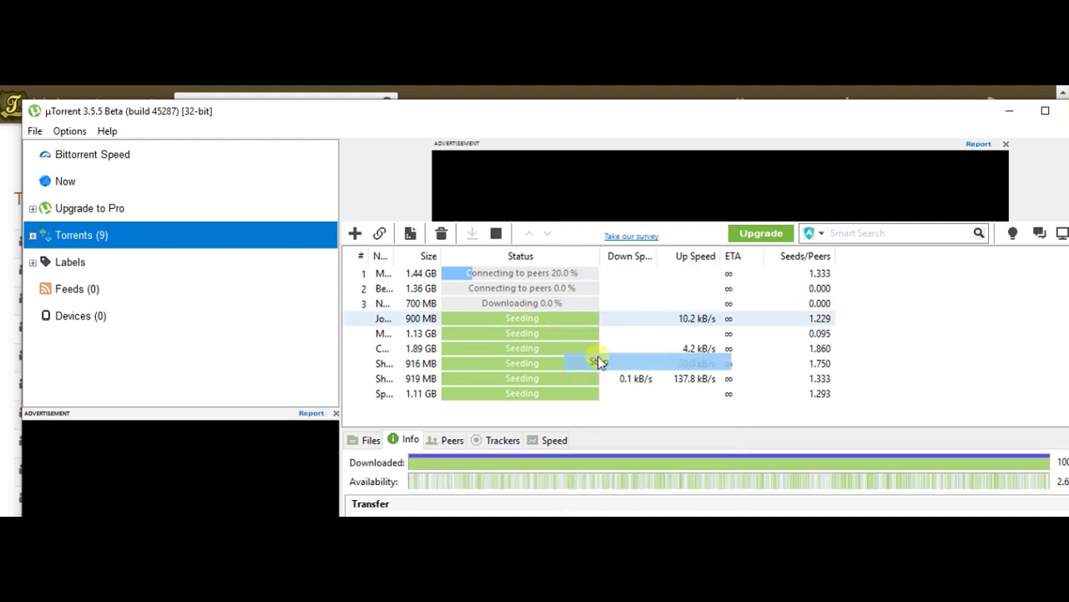
right_click(544, 394)
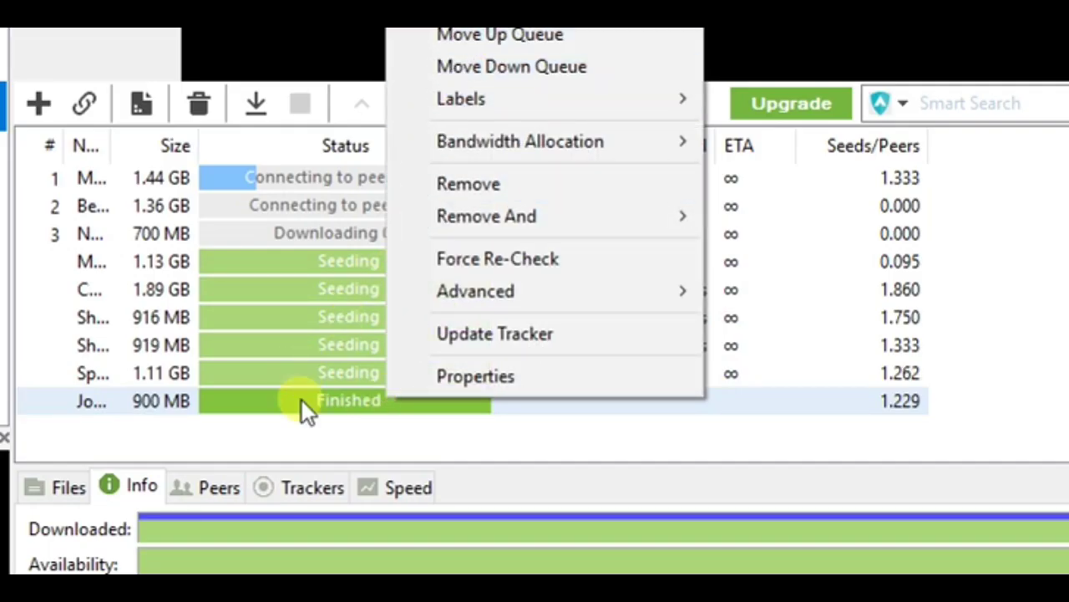
right_click(302, 400)
click(319, 69)
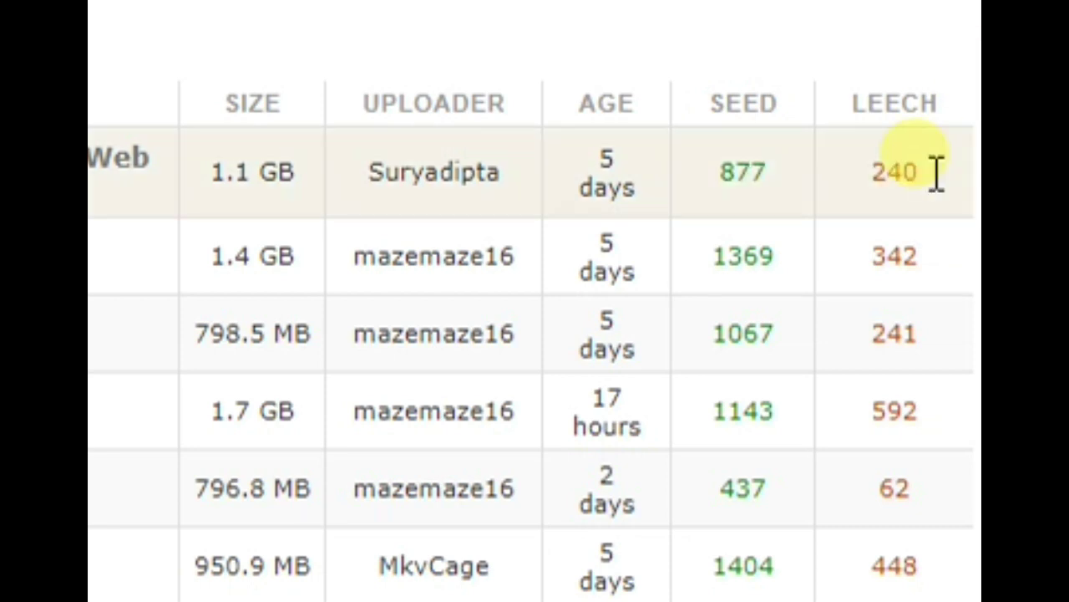
- Examine the seed and leech counts of the first three torrents in the website's listing
drag(935, 172, 864, 190)
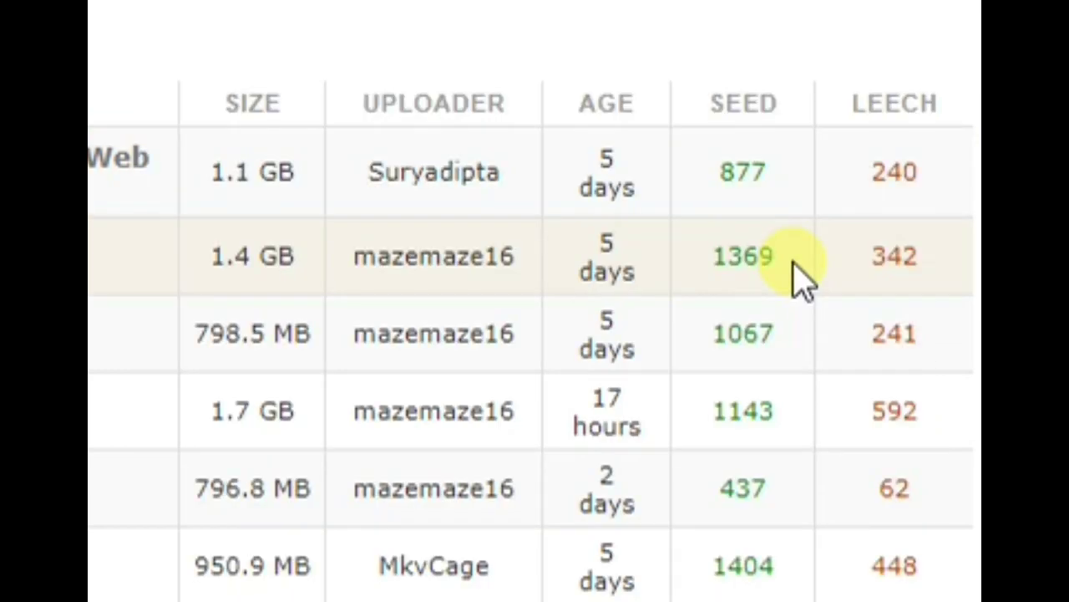
drag(795, 258, 705, 263)
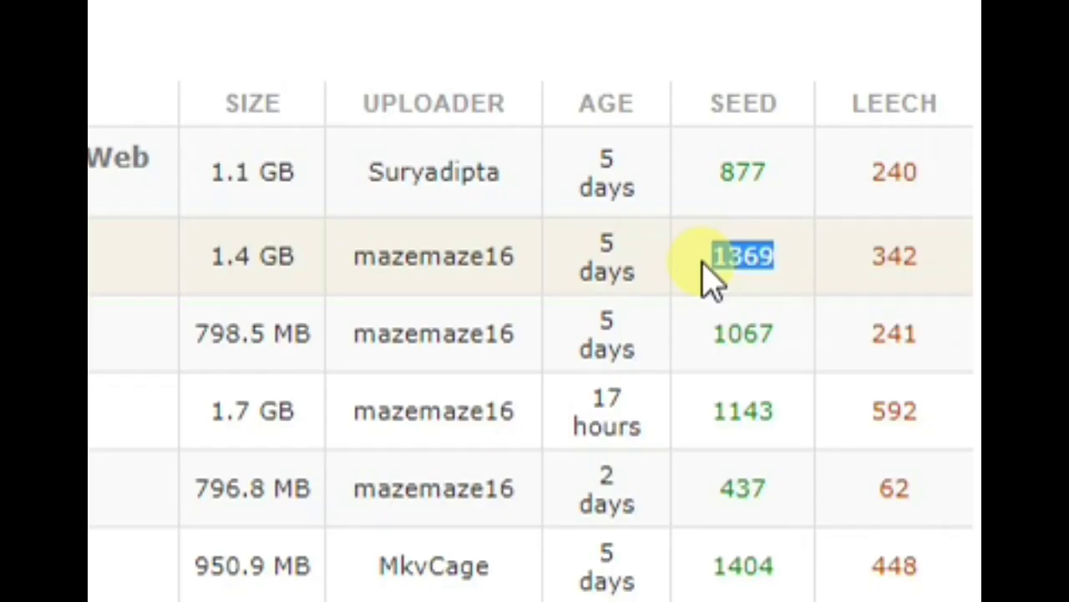
drag(717, 364, 785, 347)
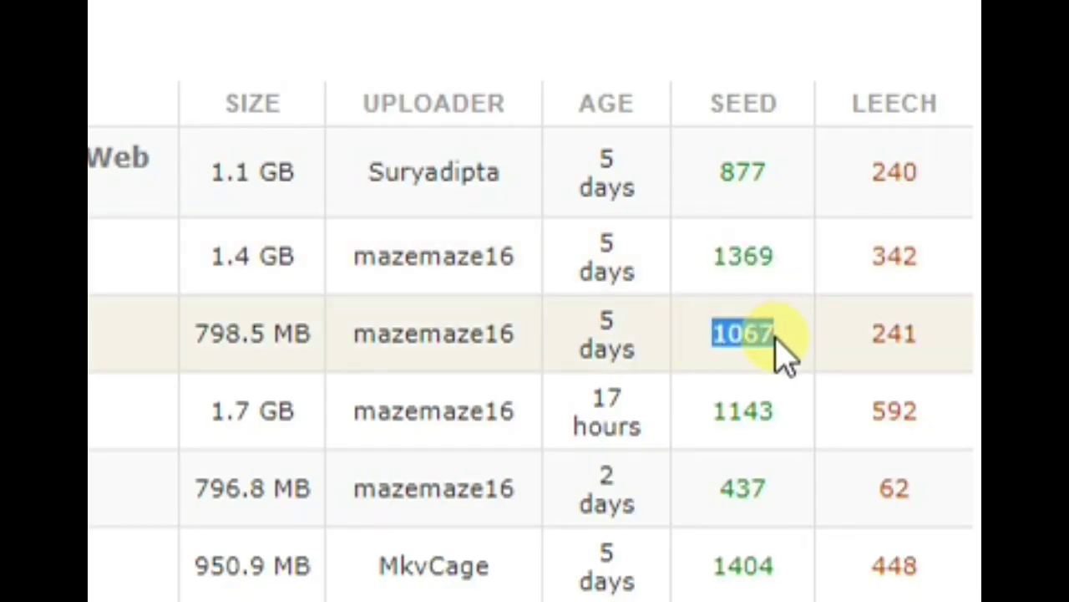
double_click(896, 359)
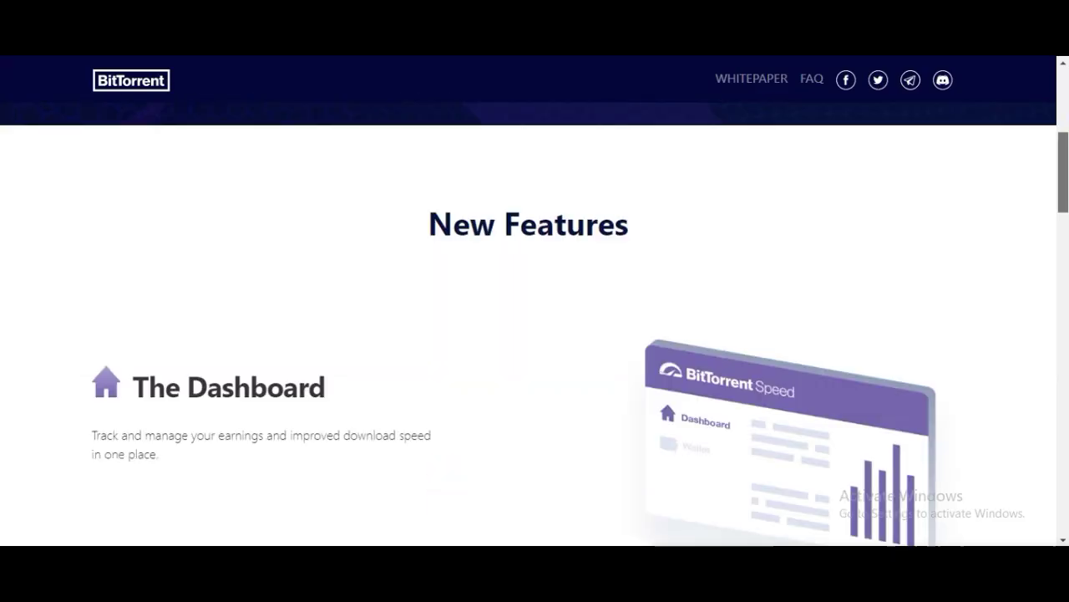
- Return to µTorrent's BitTorrent Speed dashboard, switch Speed Increase on, switch it back off, and close the dashboard
scroll(534, 301, down, 3)
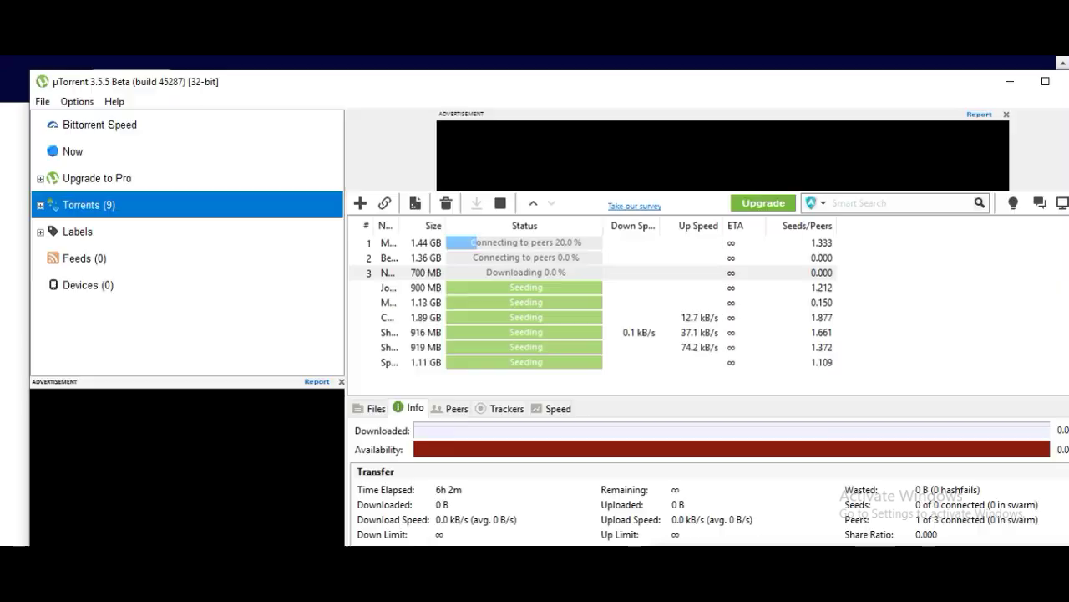
click(92, 125)
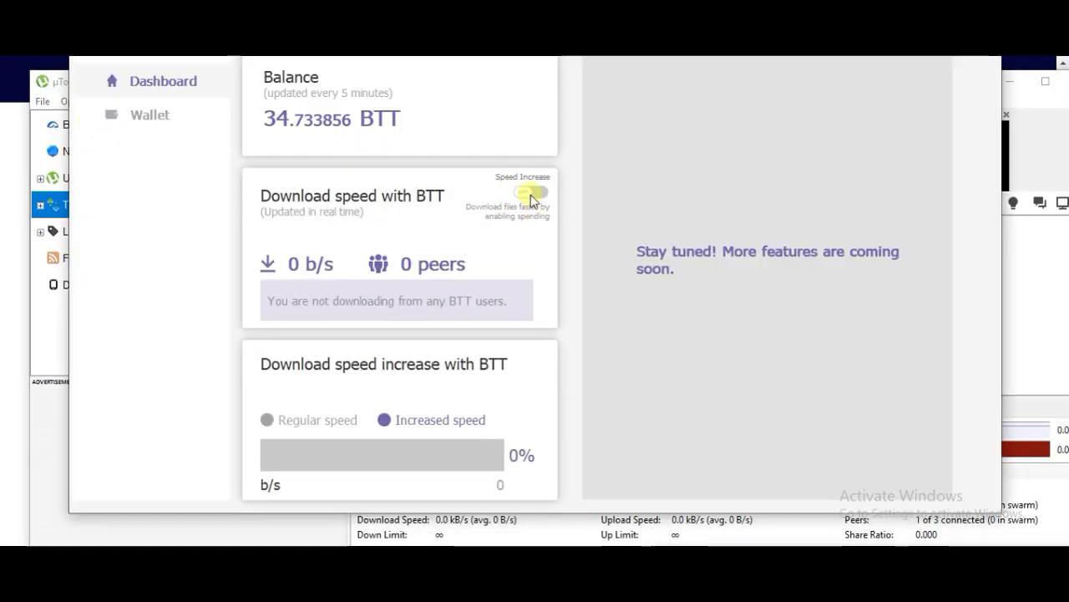
click(533, 194)
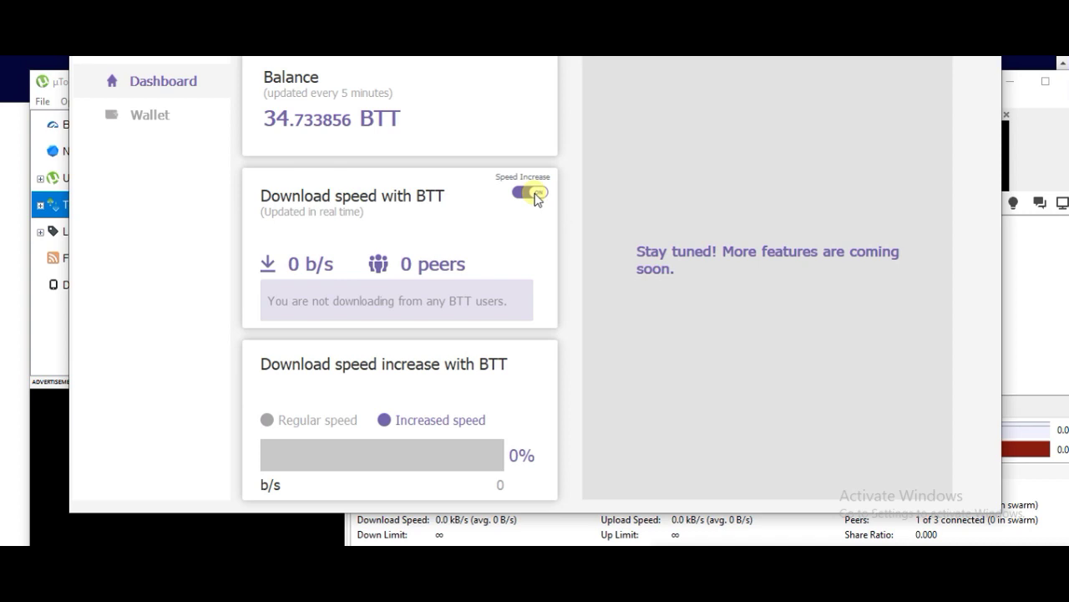
click(535, 195)
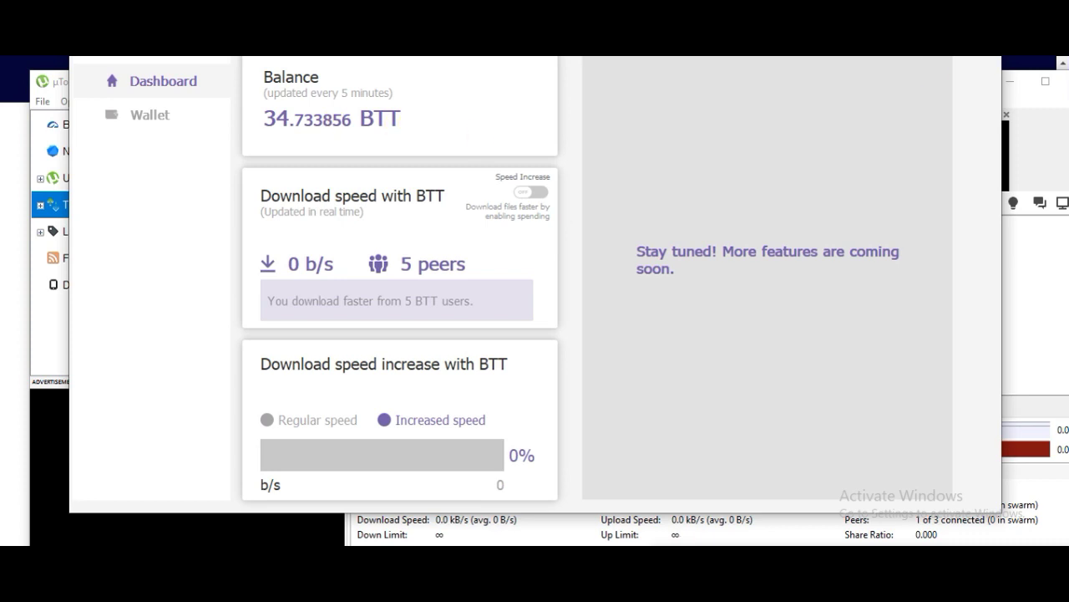
key(alt+F4)
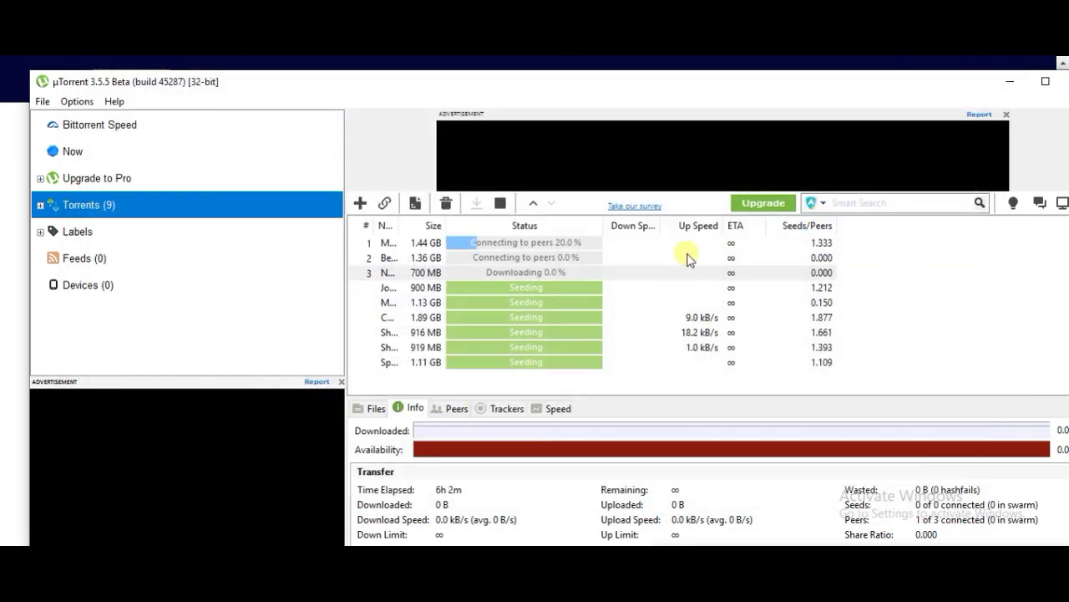
- Switch to the browser and look over the Google results for "photoshop torrent download"
key(alt+Tab)
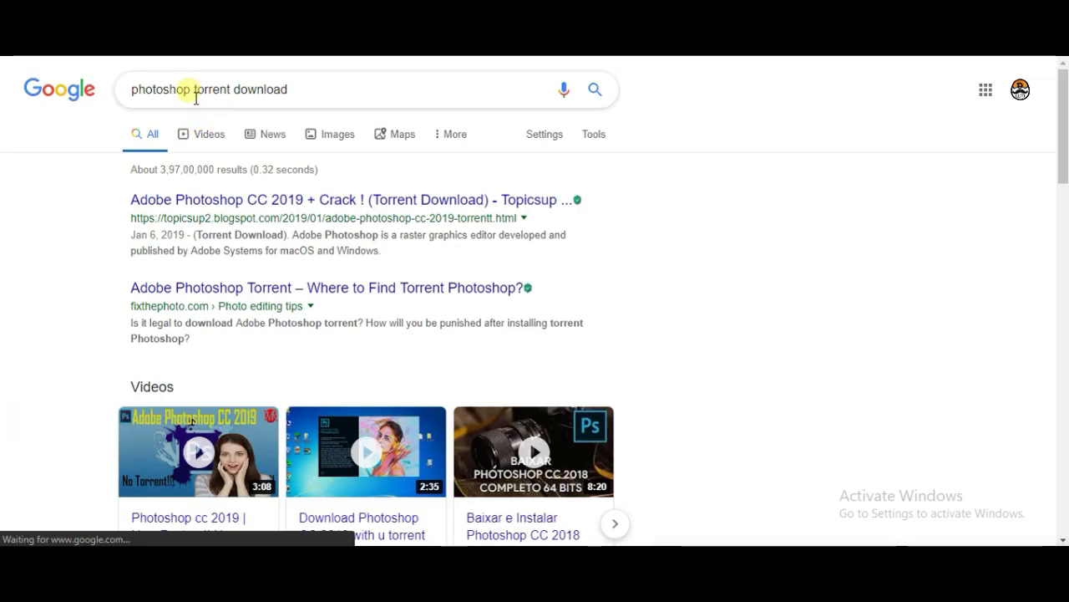
drag(112, 95, 188, 94)
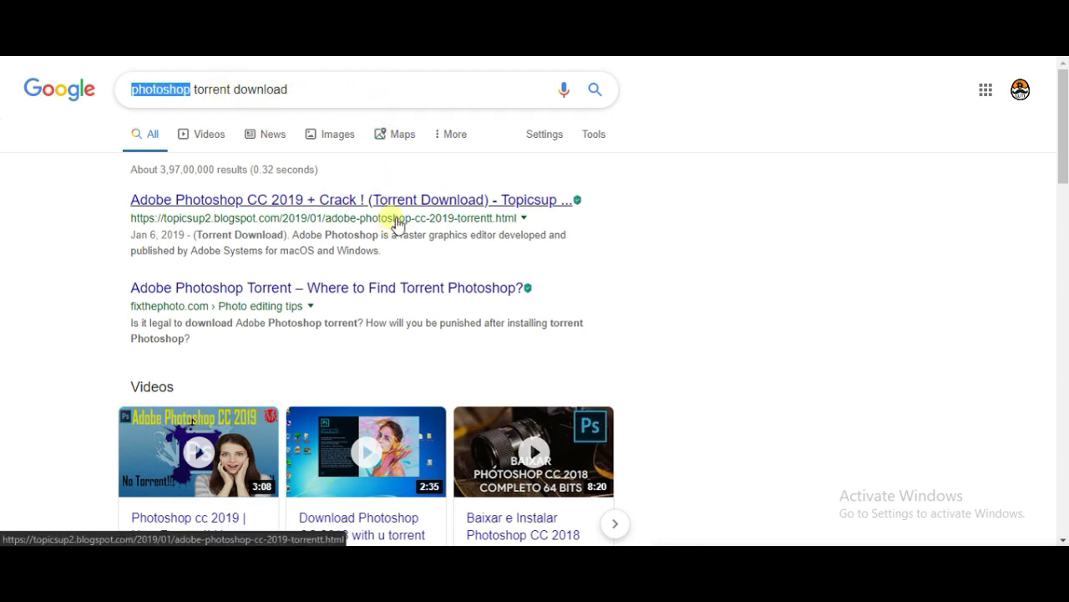
click(397, 221)
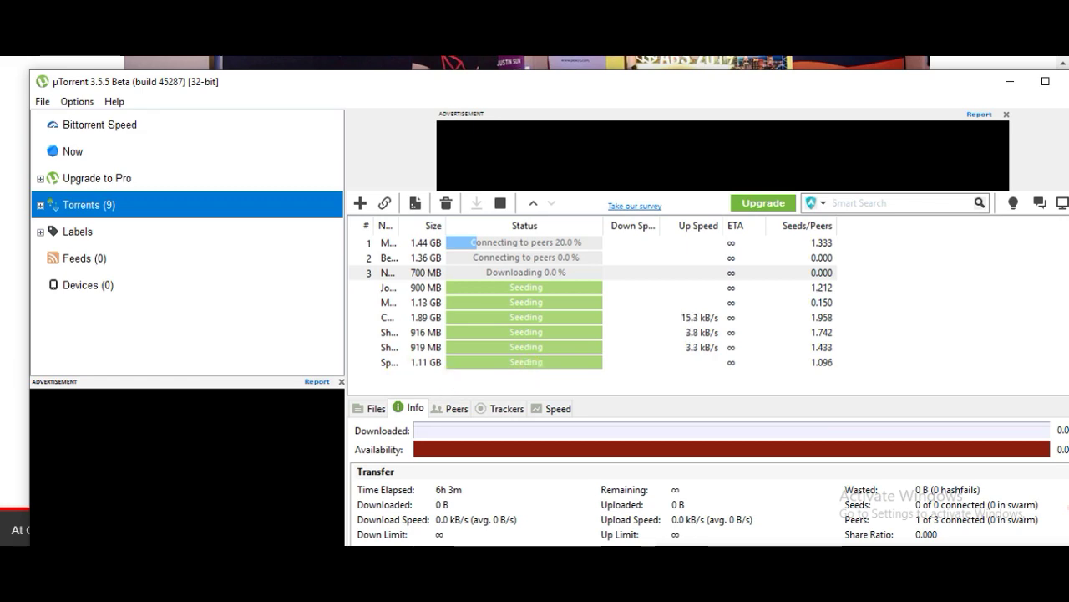
- Look over the CoinSpeaker article on Tron's BitTorrent Speed launch, with a brief check of the µTorrent torrent list
click(6, 377)
scroll(1063, 133, up, 3)
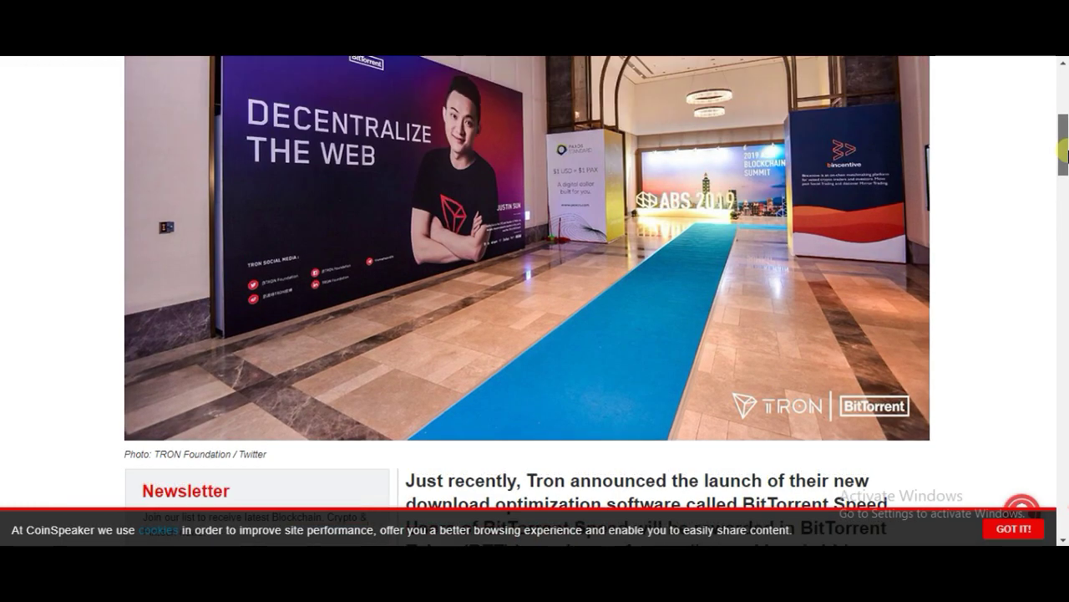
scroll(1065, 147, up, 1)
scroll(1065, 146, down, 2)
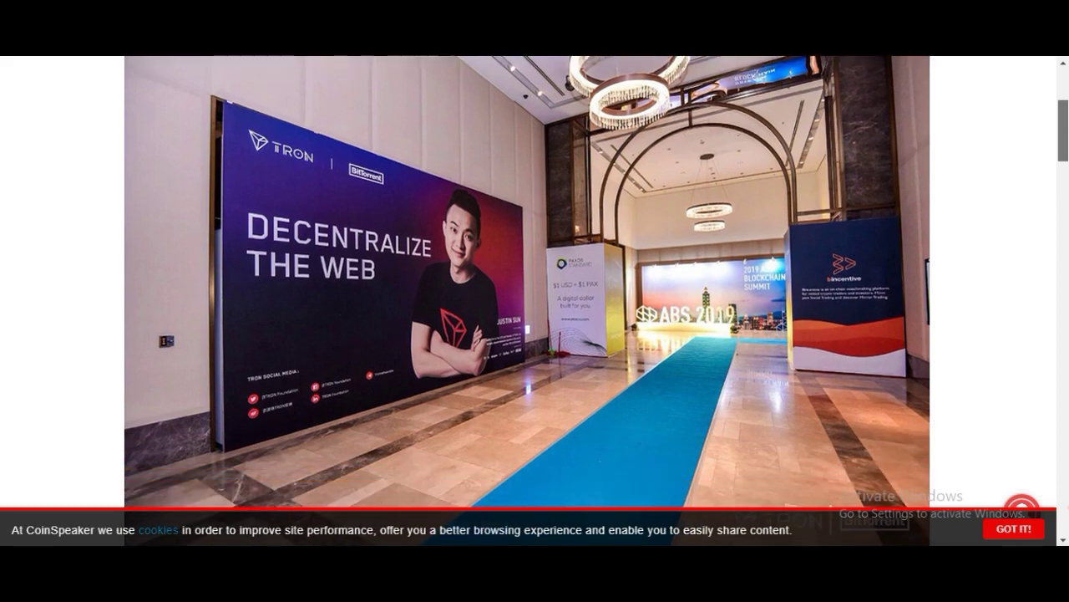
scroll(1067, 146, down, 1)
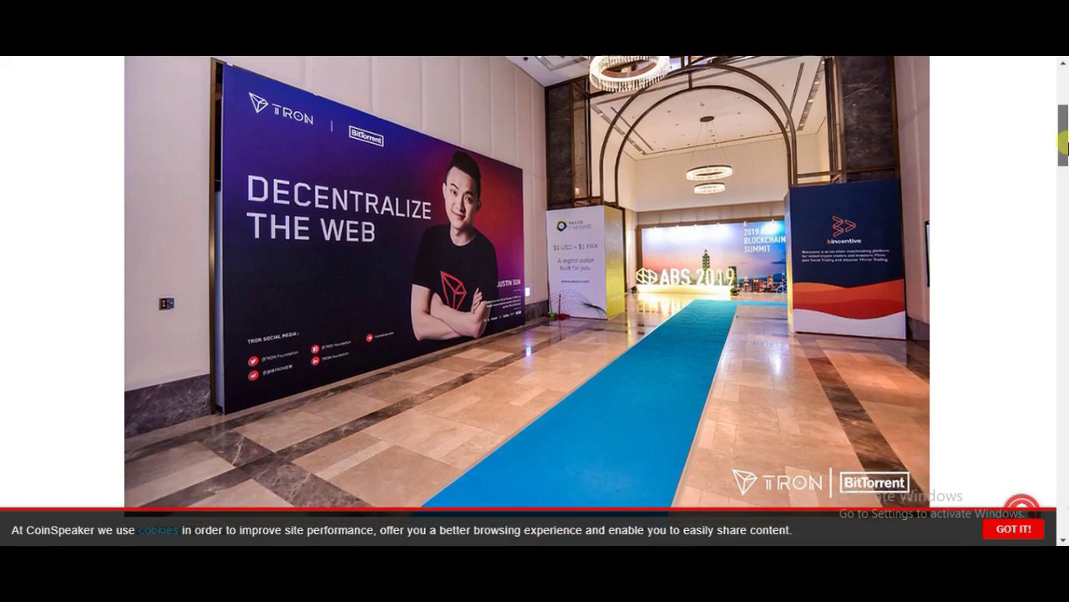
scroll(1066, 140, up, 1)
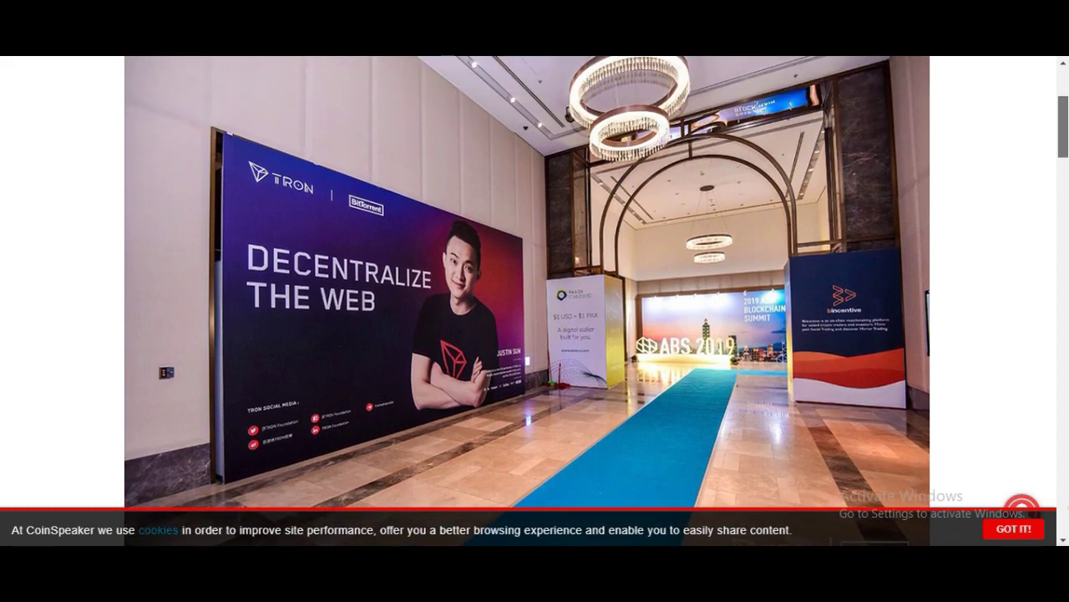
scroll(1066, 140, down, 1)
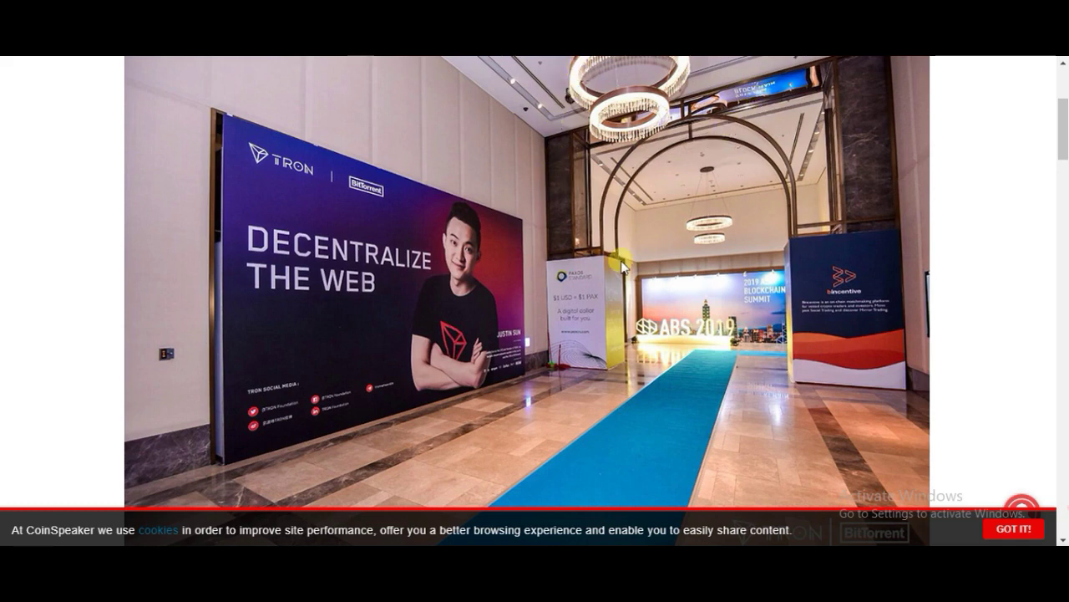
key(alt+Tab)
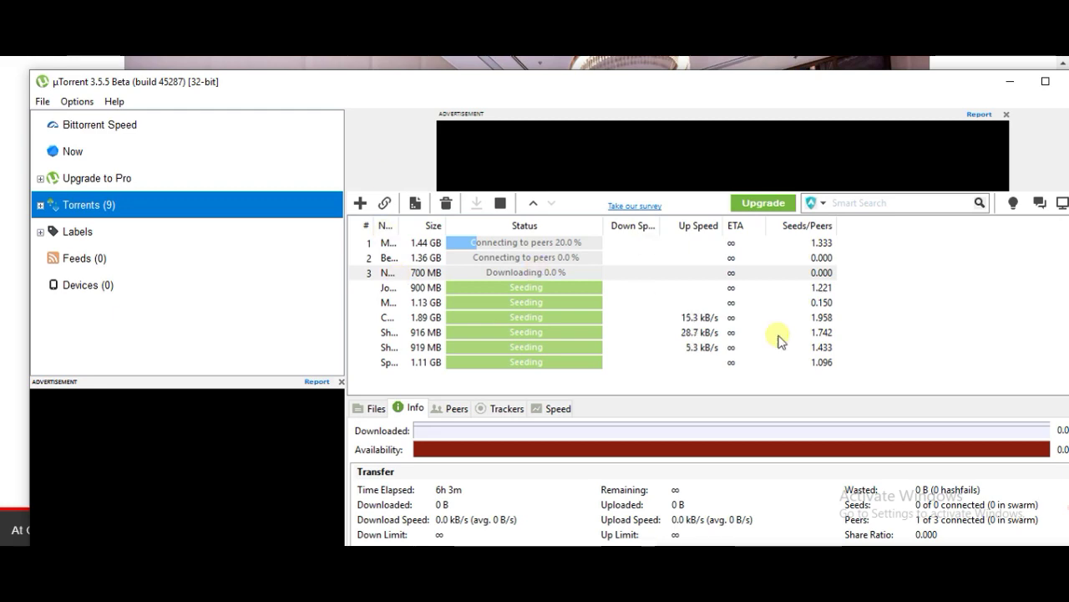
key(alt+Tab)
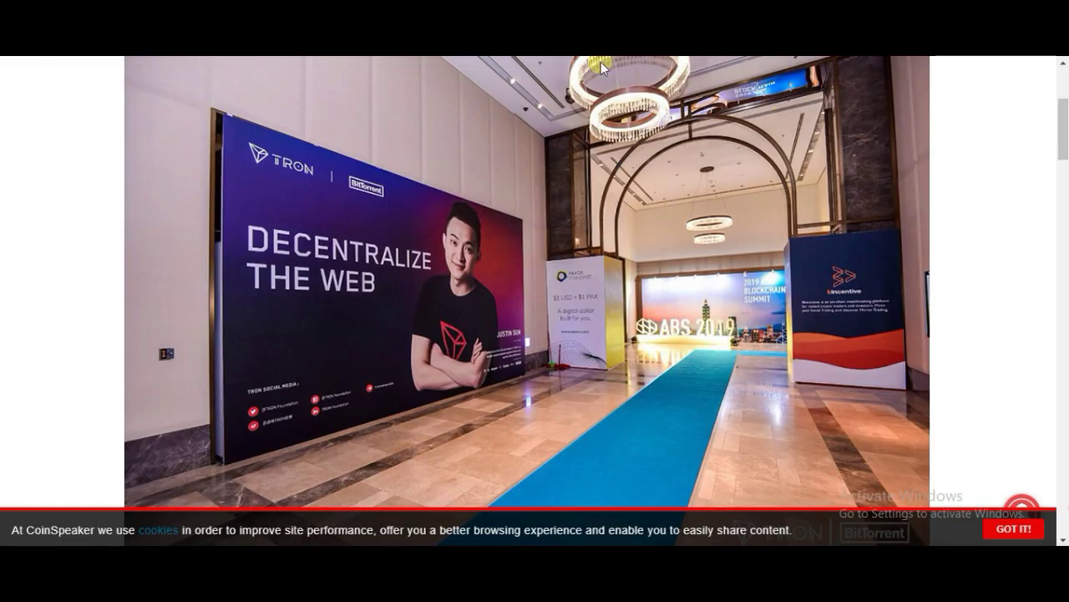
- Download the .torrent file through the movie page's Torrent Download link and open it in µTorrent
scroll(485, 288, down, 20)
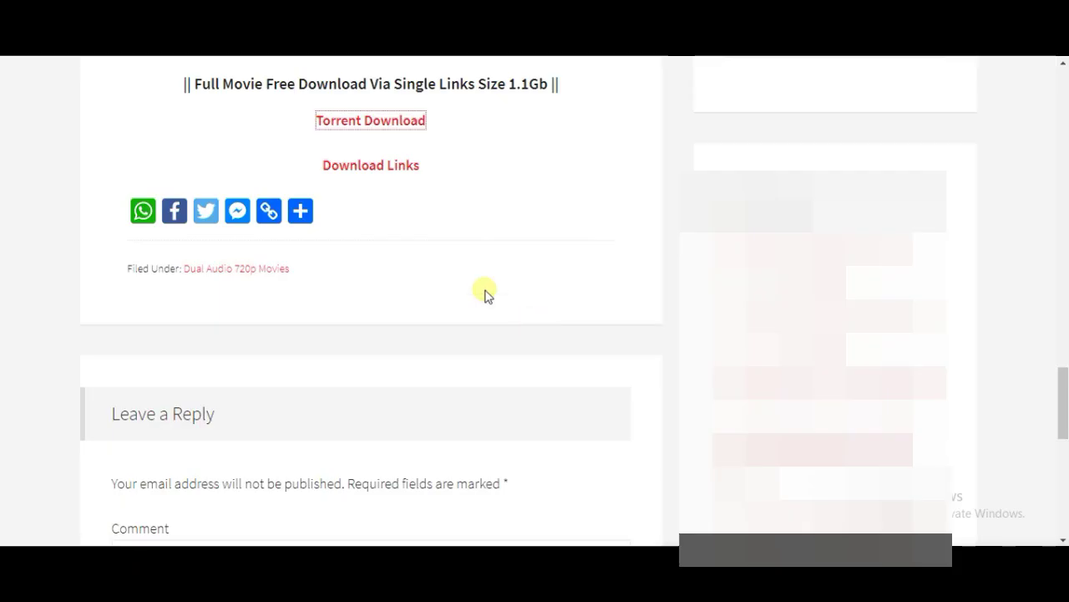
click(384, 123)
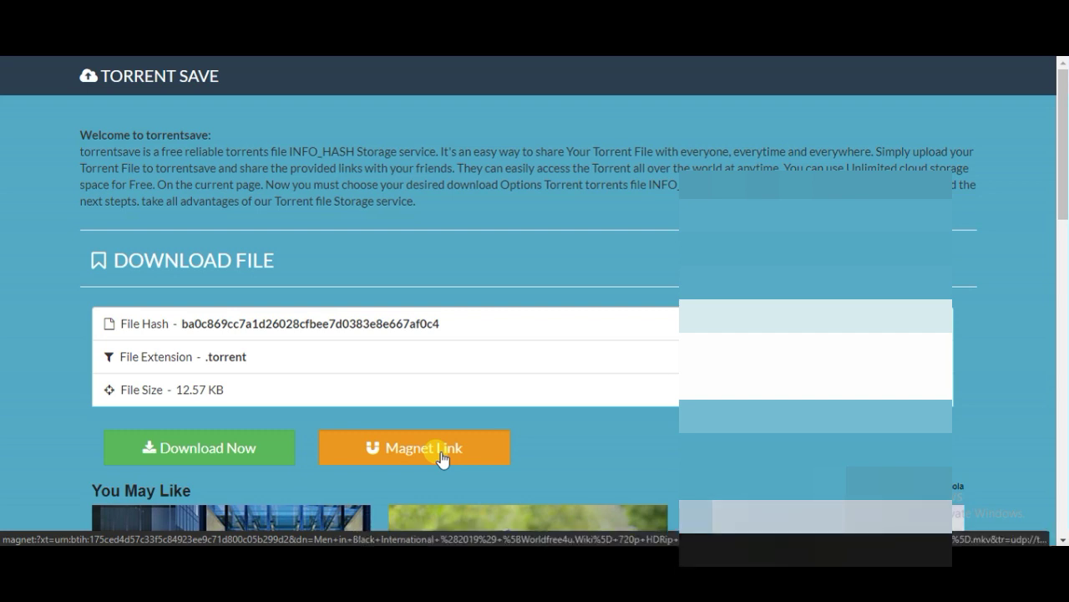
click(206, 452)
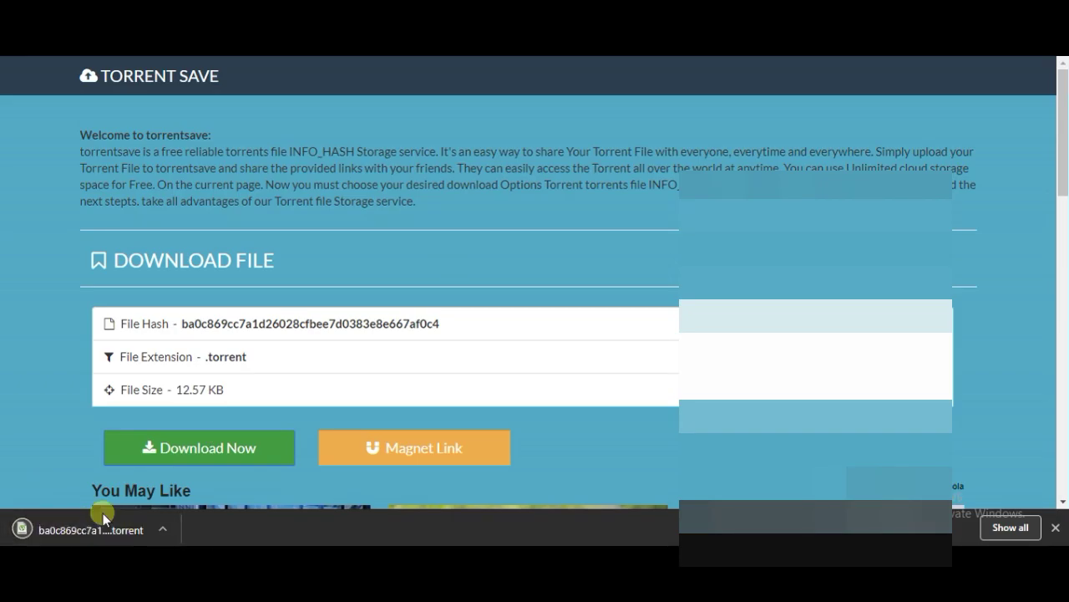
click(169, 528)
click(202, 424)
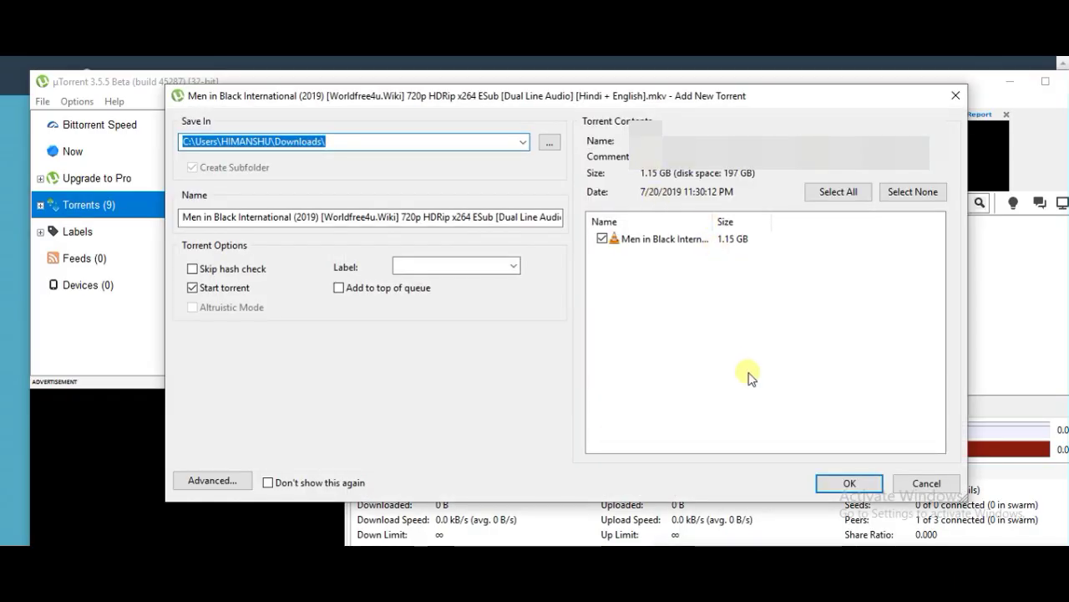
- Add the Men in Black International torrent to the Downloads folder and switch on Speed Increase in the BitTorrent Speed dashboard
click(867, 482)
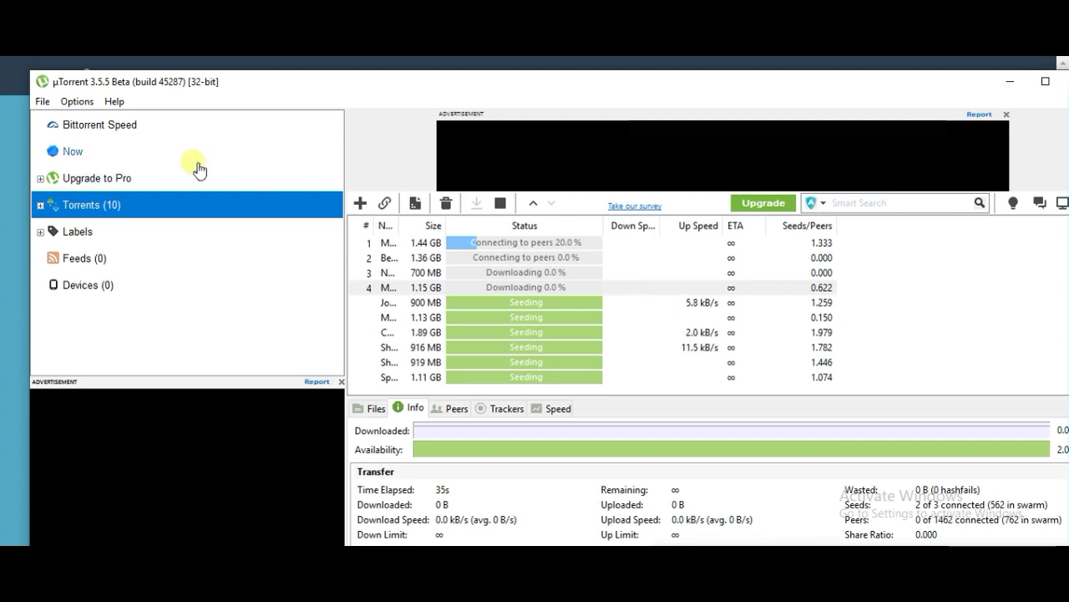
click(105, 124)
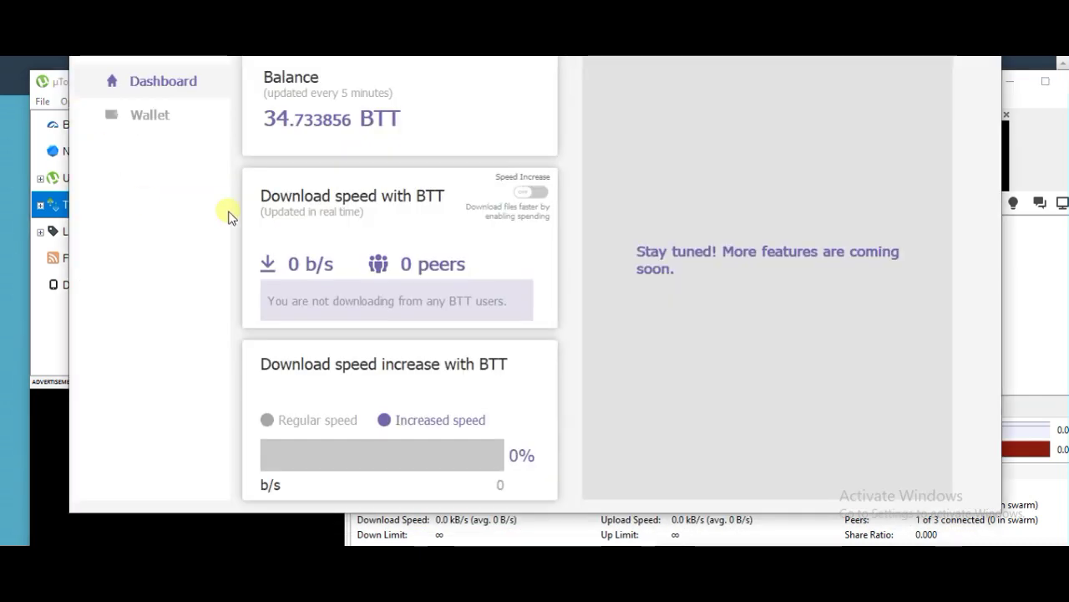
click(533, 193)
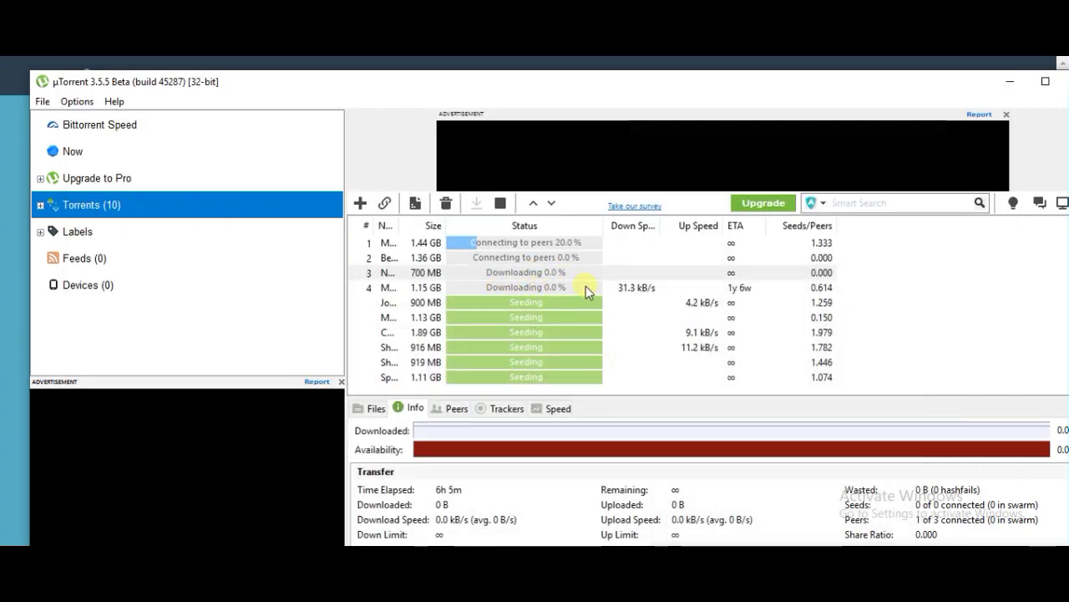
- Check the transfer details of the newly added 1.15 GB torrent and reopen the BitTorrent Speed dashboard to examine its download speed and peers
click(623, 289)
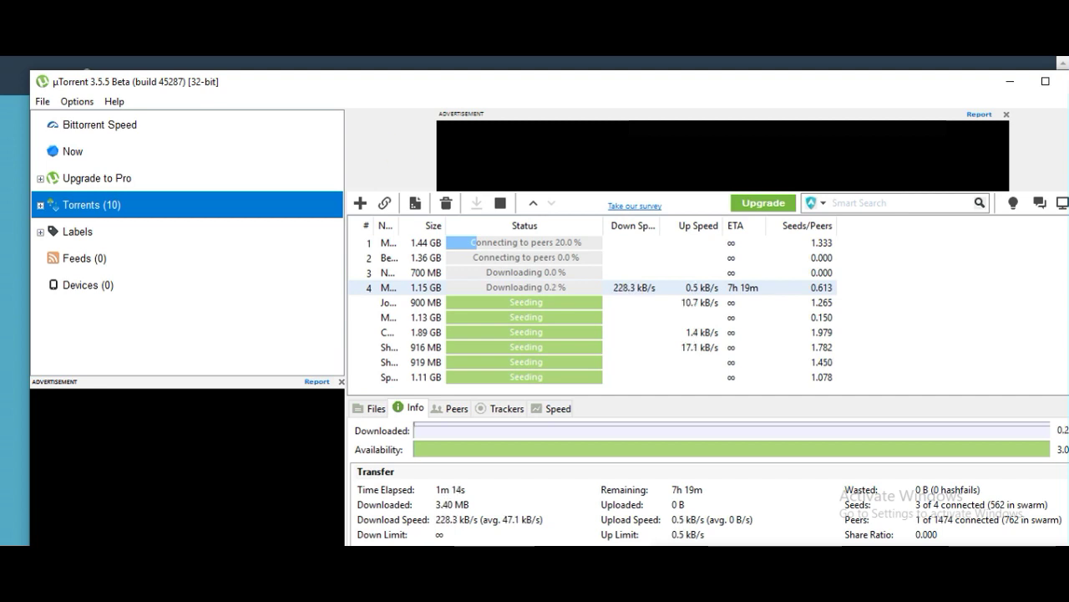
click(107, 125)
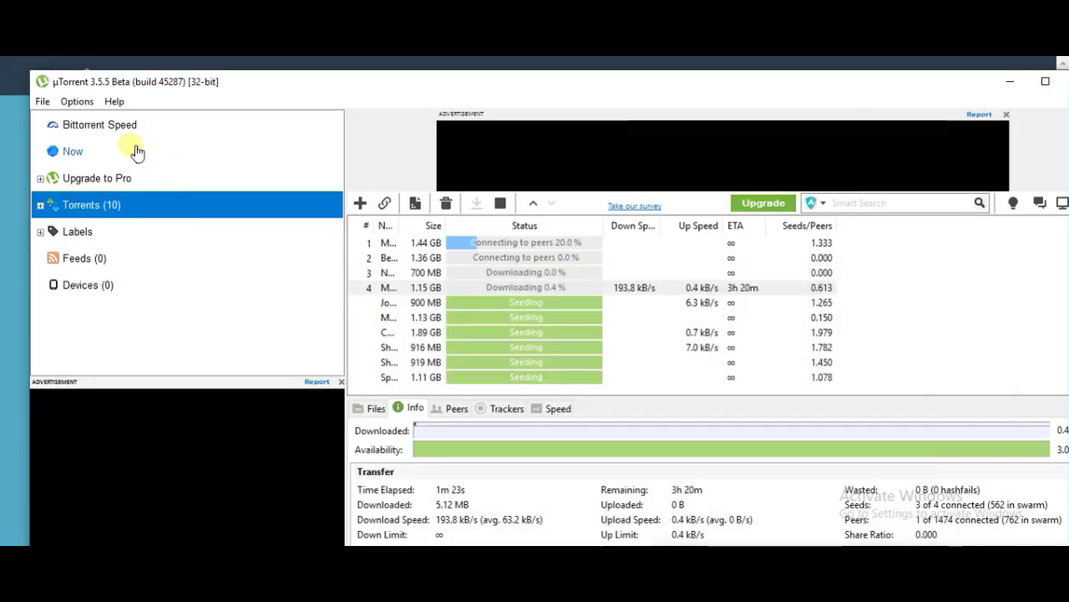
click(117, 129)
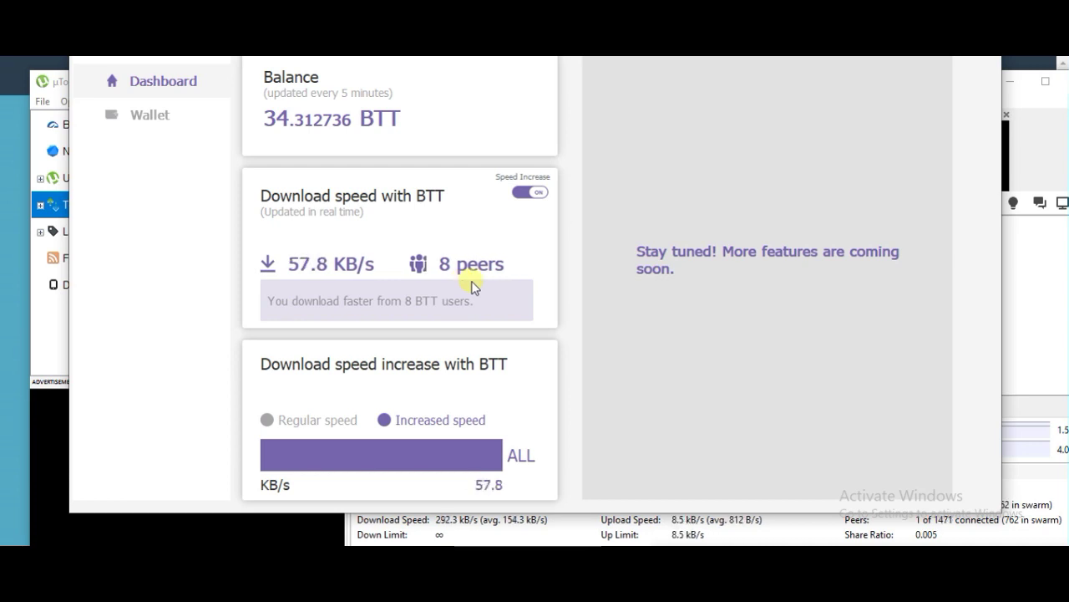
- Switch Speed Increase off and back on to compare the download speeds, and close the BitTorrent Speed dashboard
click(535, 192)
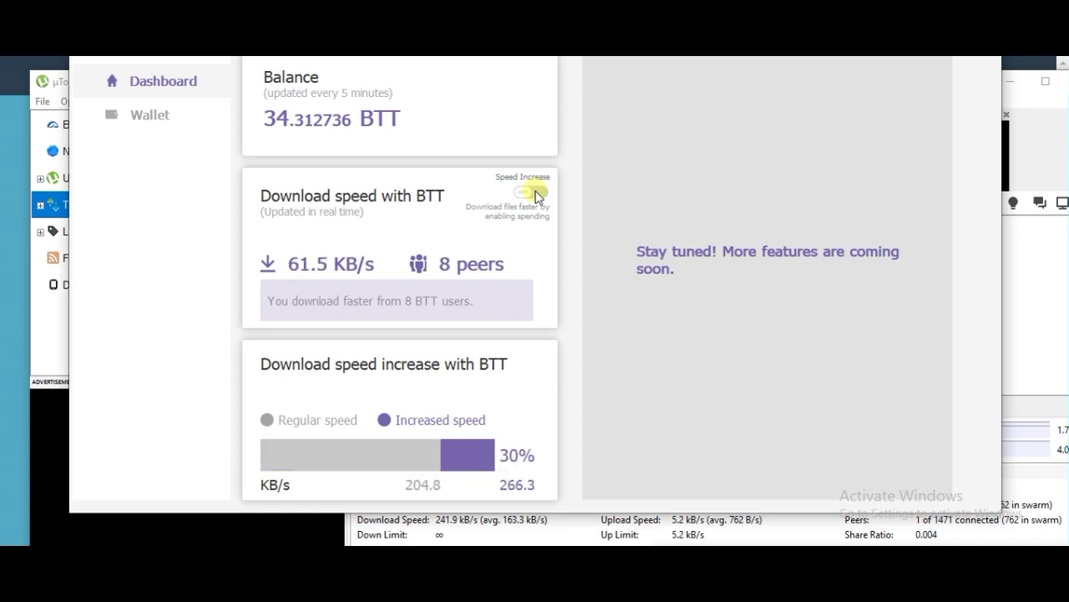
click(533, 193)
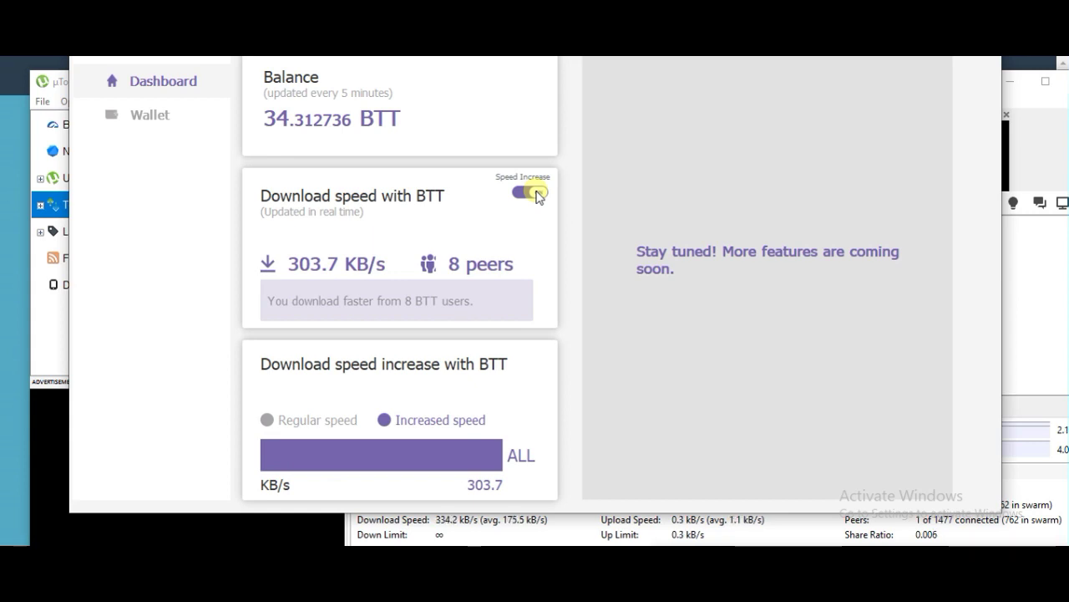
key(alt+F4)
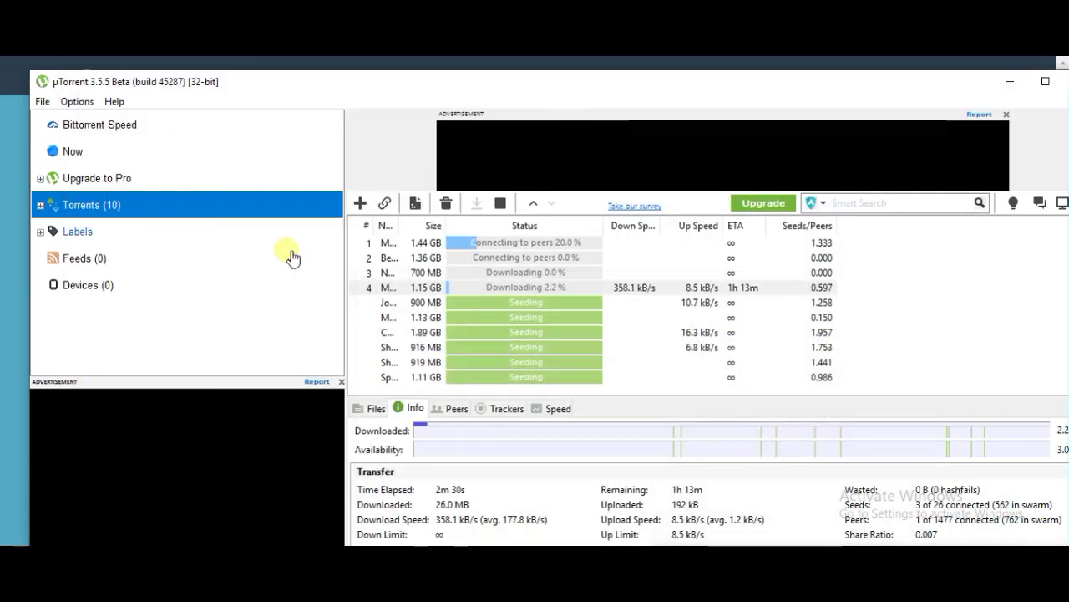